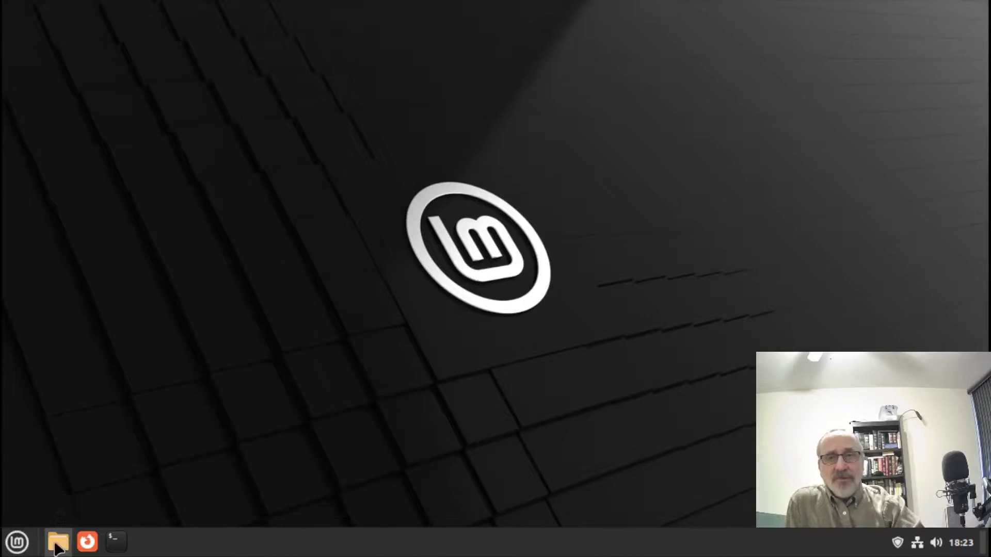
- Check the Downloads folder for the Arch Linux ISO, view the ARCH_202404 USB drive's contents, and close the file manager
click(57, 543)
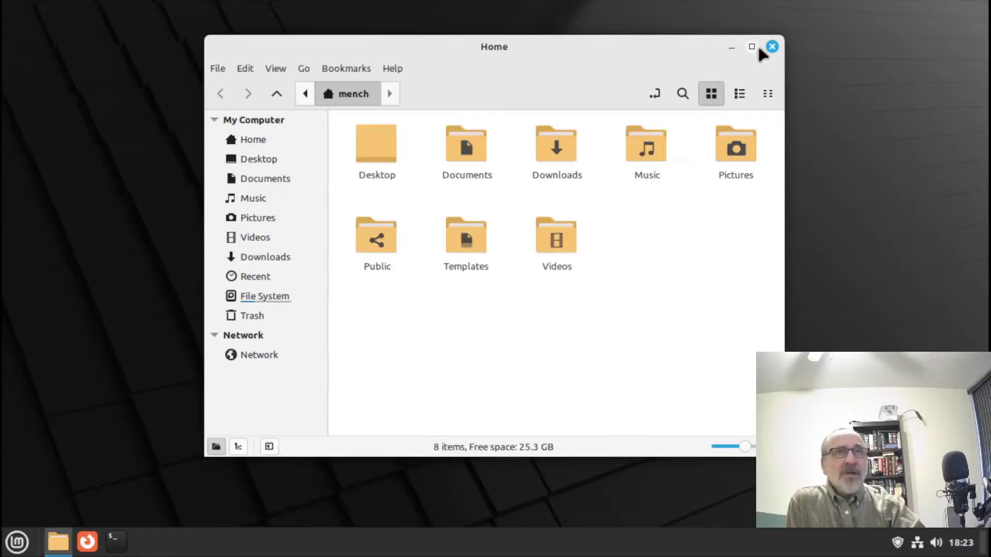
click(752, 47)
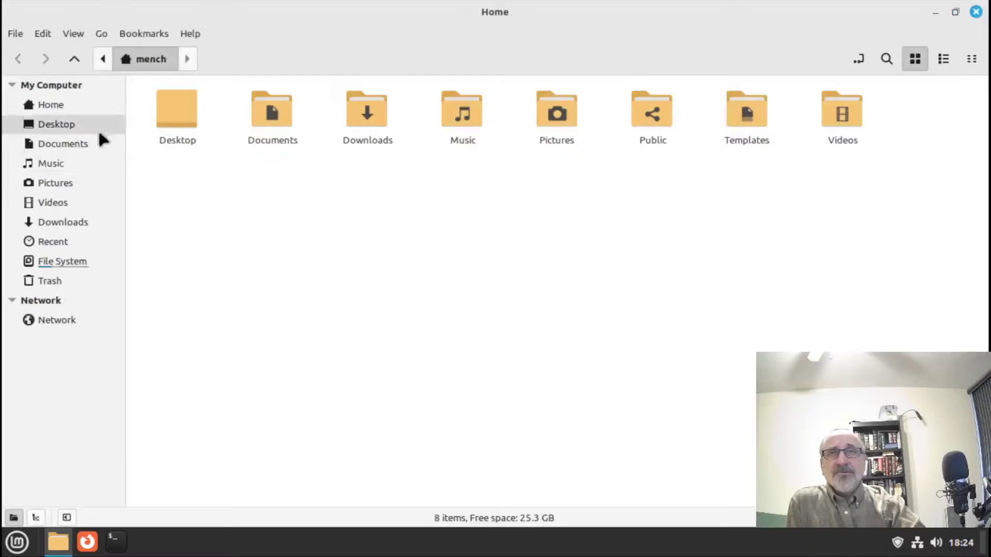
double_click(364, 102)
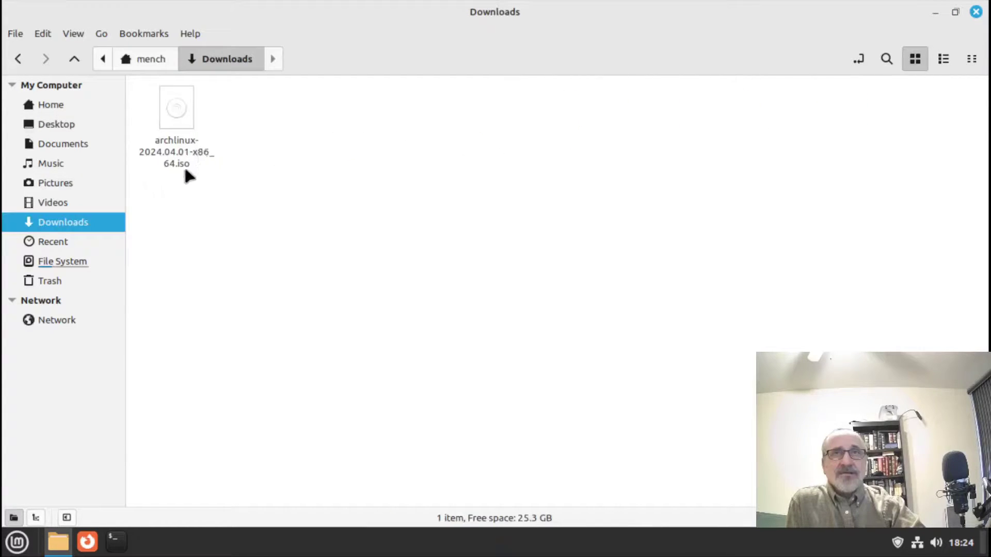
key(super+d)
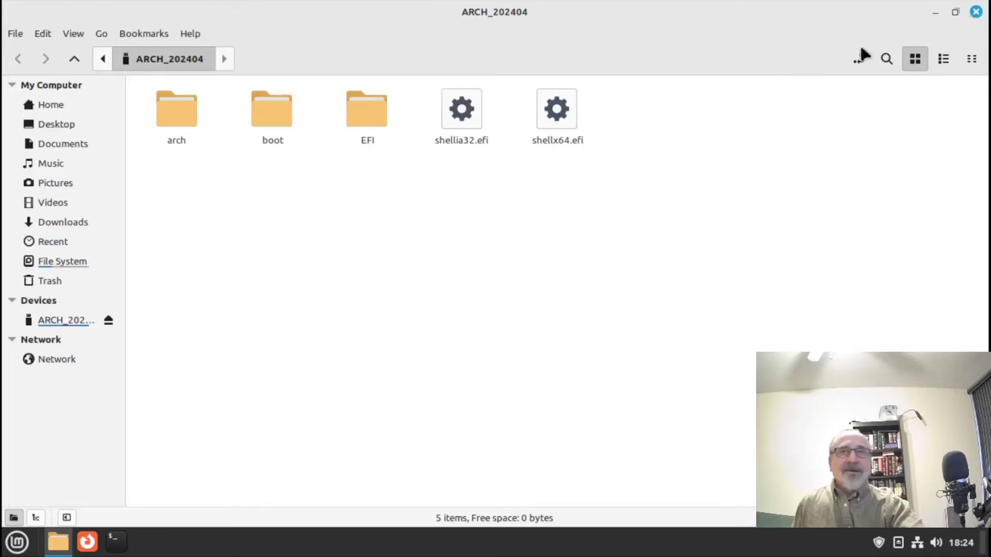
click(66, 326)
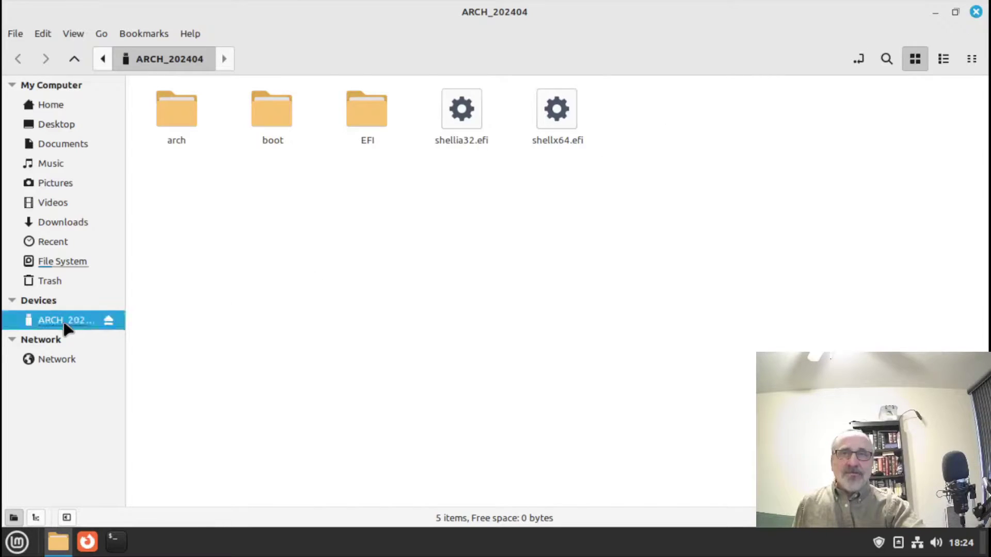
click(976, 12)
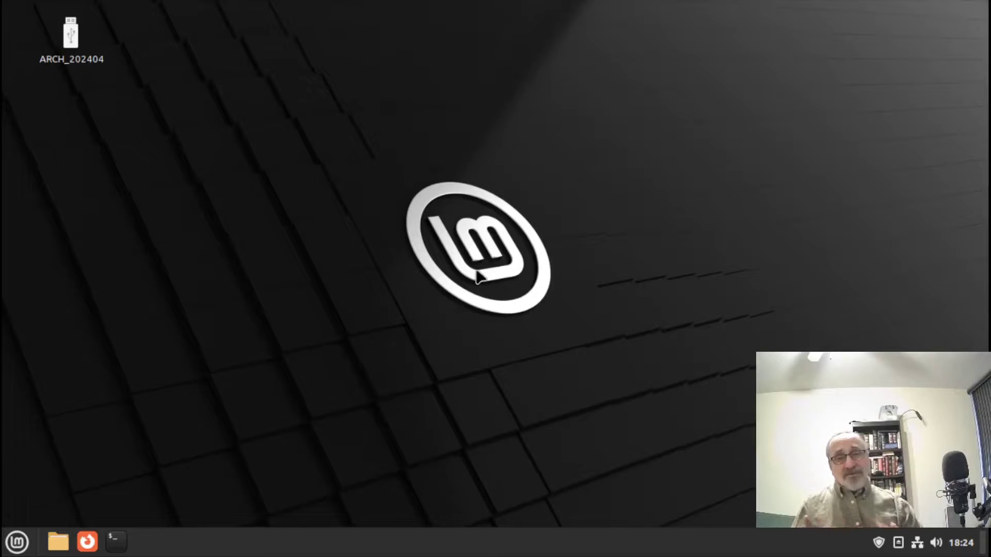
- Search the installed applications for "usb" and open USB Image Writer
click(18, 542)
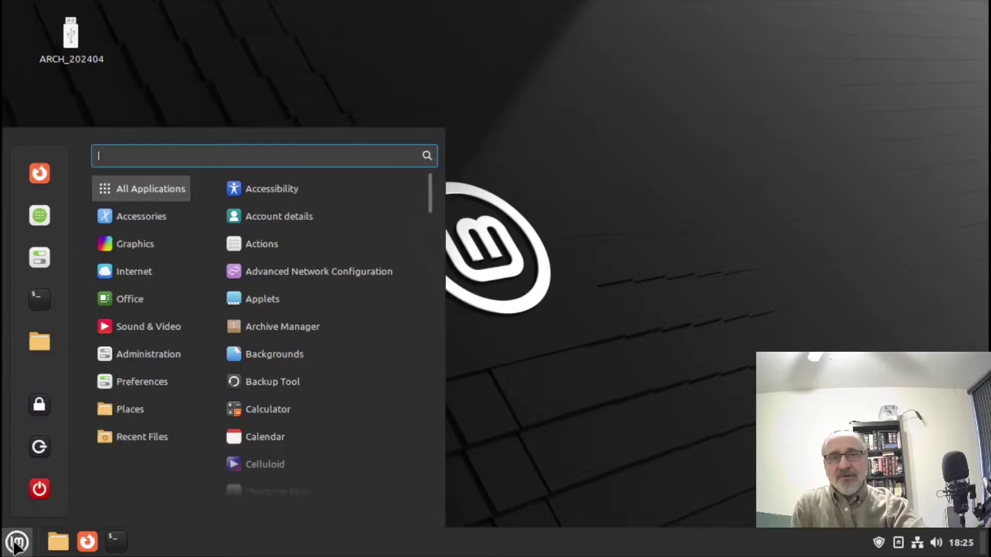
click(130, 409)
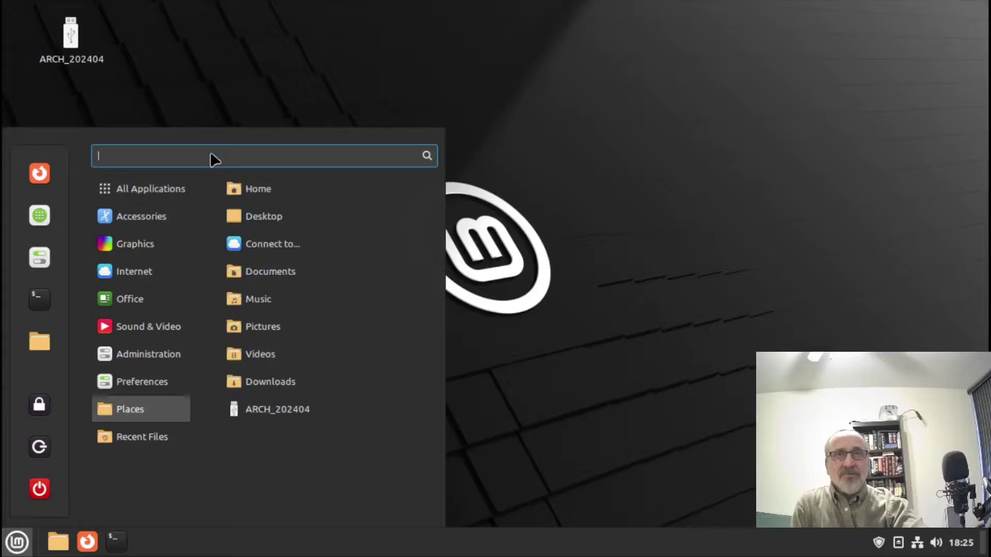
text(usbl)
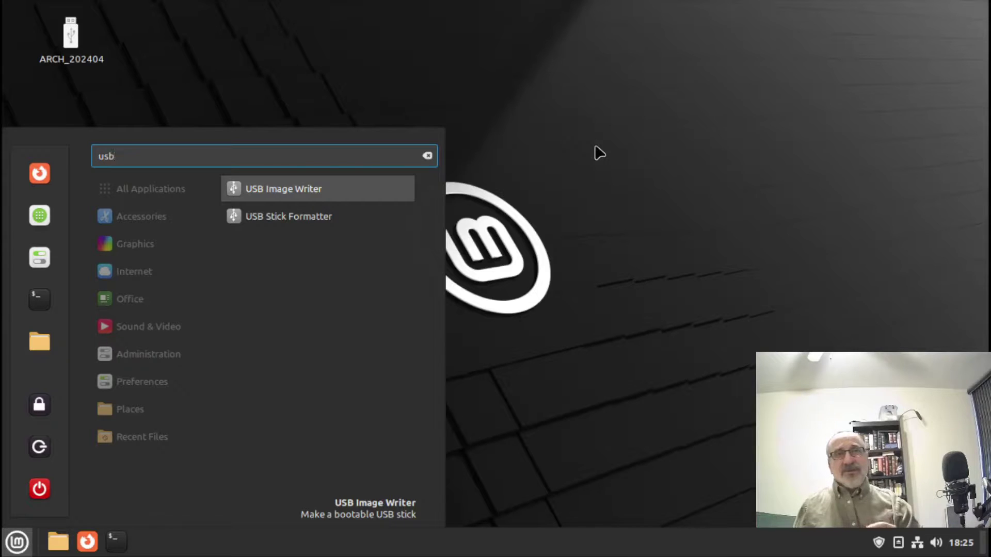
click(359, 190)
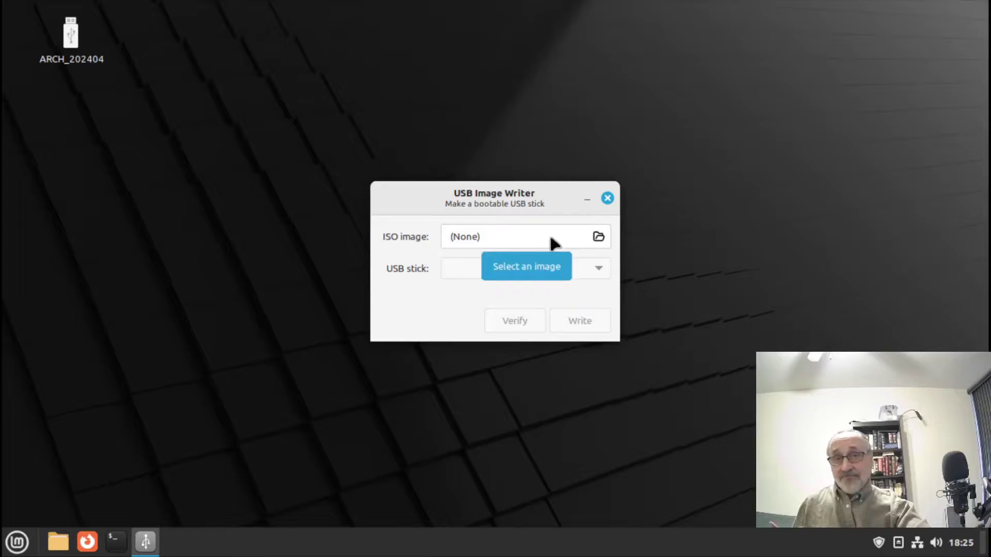
- Select archlinux-2024.04.01-x86_64.iso from the Downloads folder as the ISO image to write
click(599, 237)
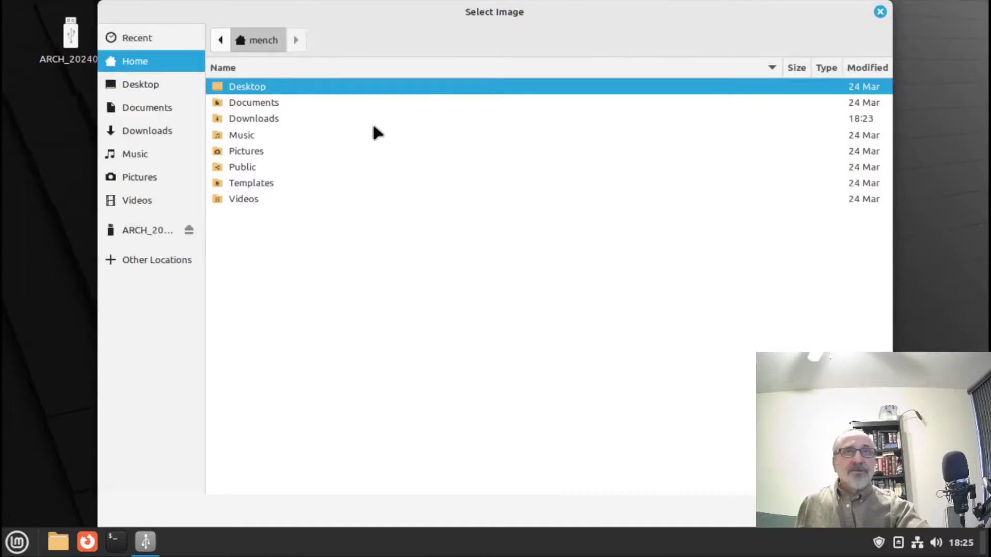
double_click(311, 119)
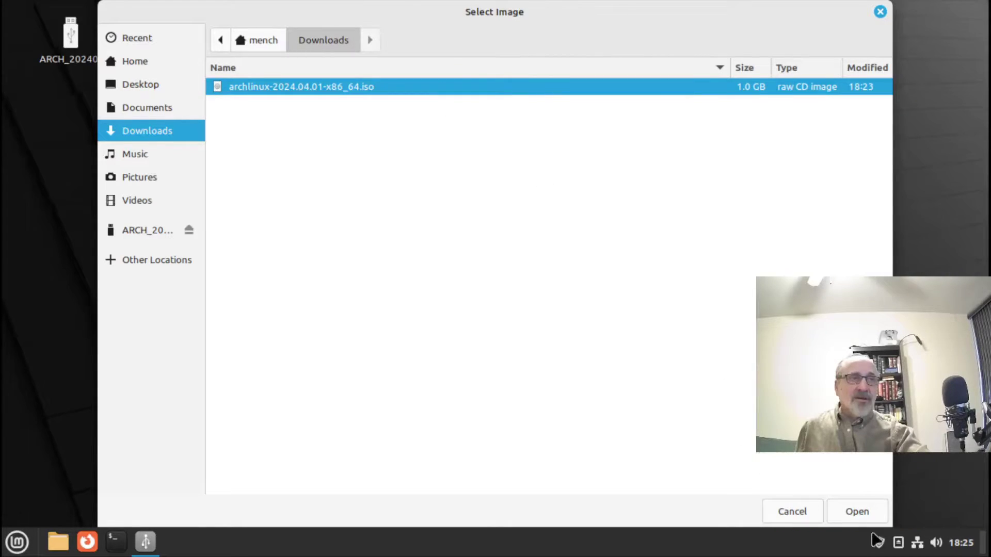
click(855, 513)
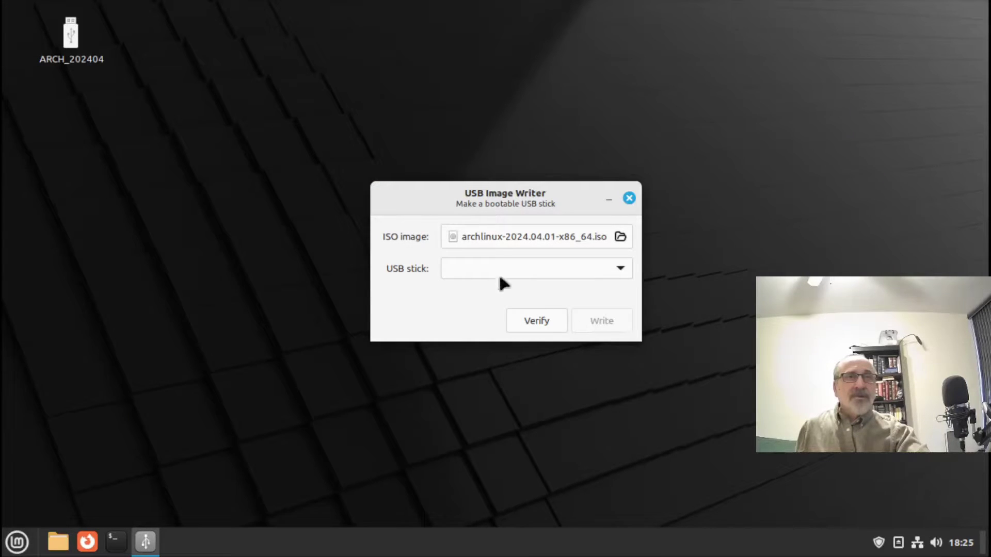
- Write the image to the SanDisk Ultra (/dev/sda) 16GB stick, authenticating with the account password, and close USB Image Writer
click(447, 269)
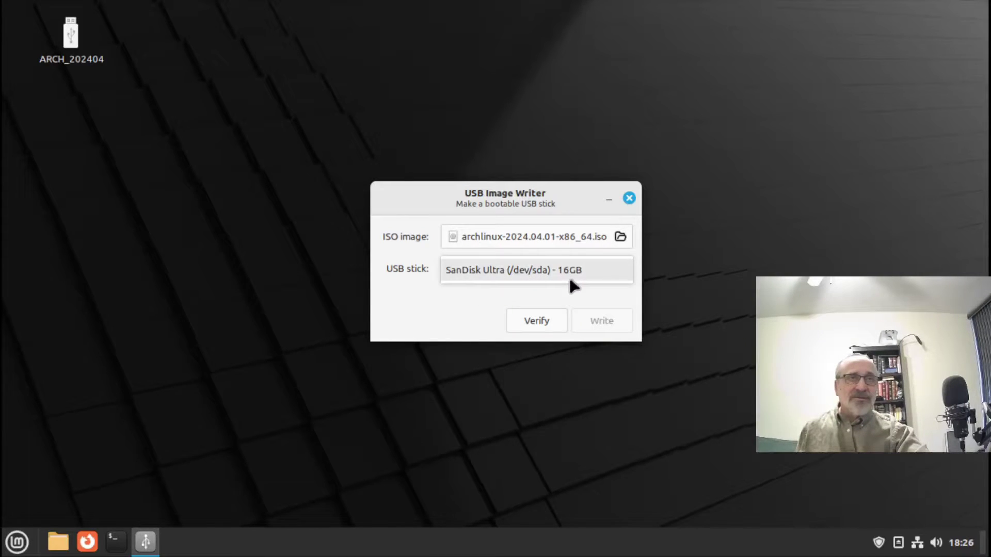
click(584, 273)
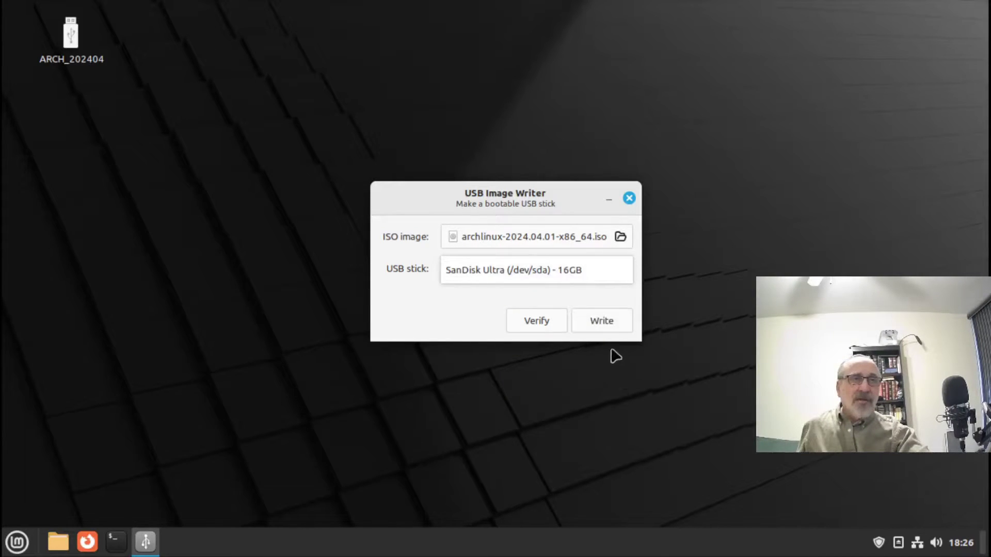
click(602, 322)
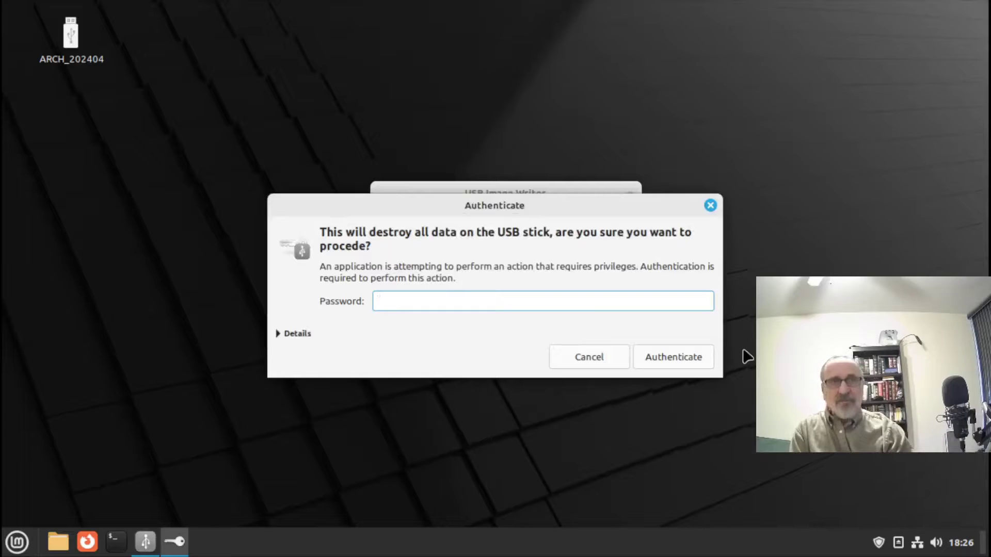
text(••)
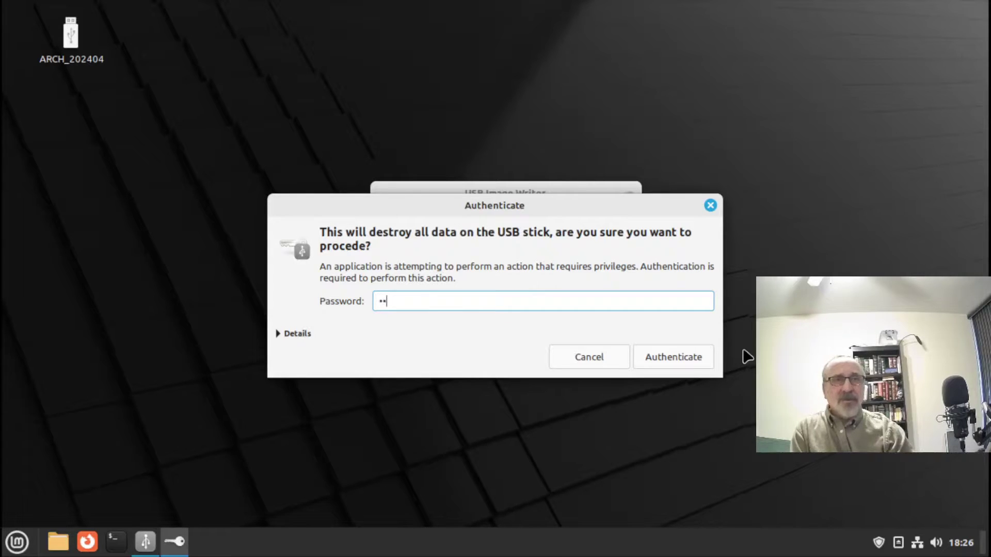
key(Return)
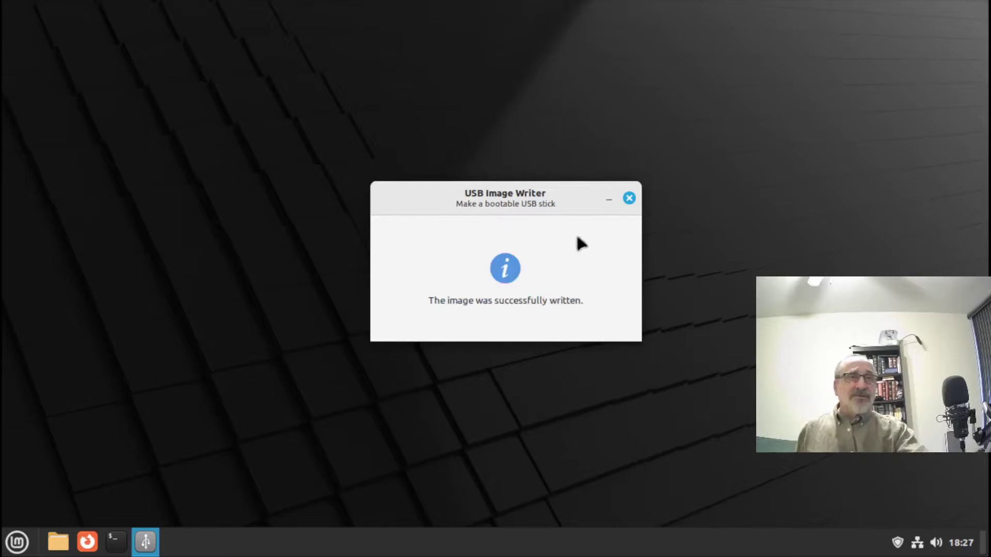
click(628, 198)
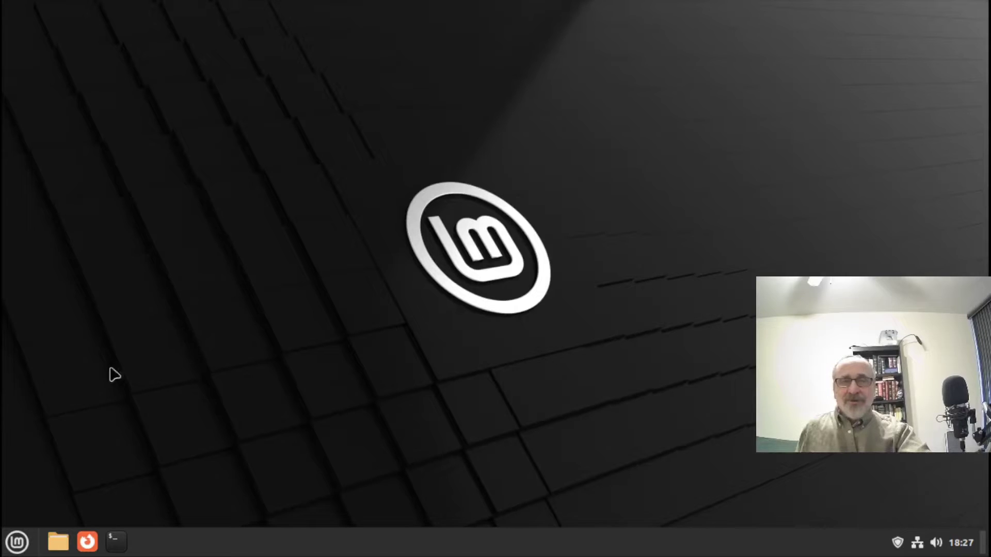
- Open archlinux-2024.04.01-x86_64.iso from the Downloads folder with Disk Image Writer
click(58, 546)
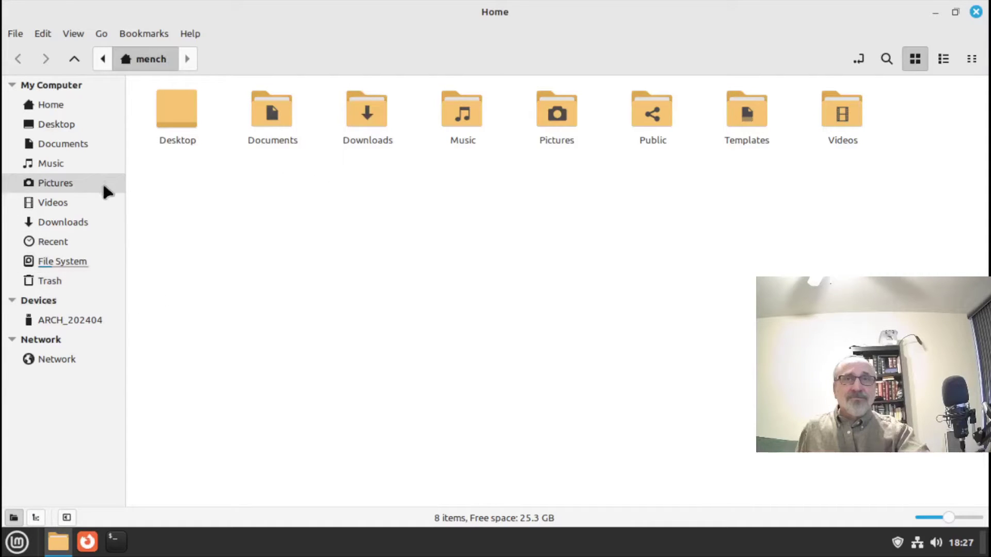
double_click(366, 111)
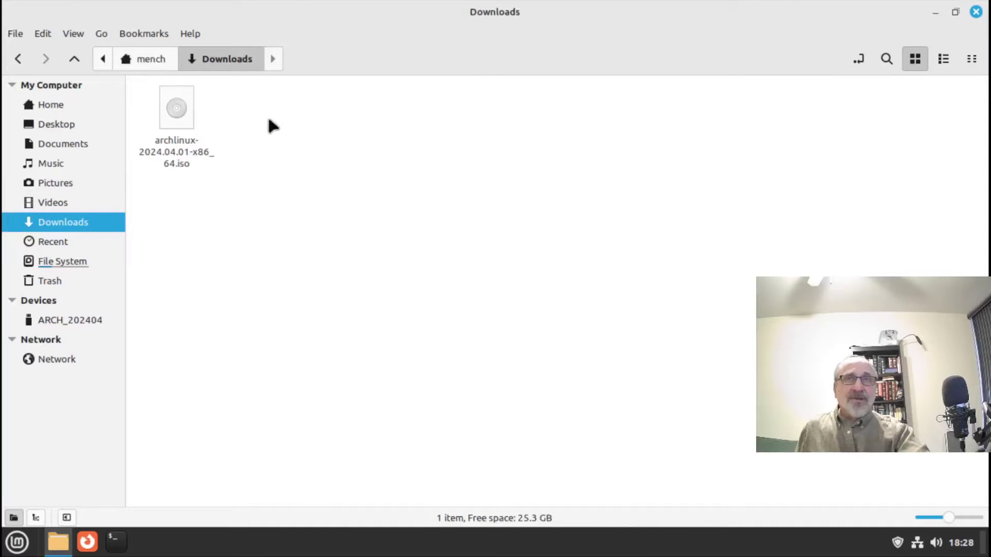
right_click(180, 133)
mouse_move(252, 148)
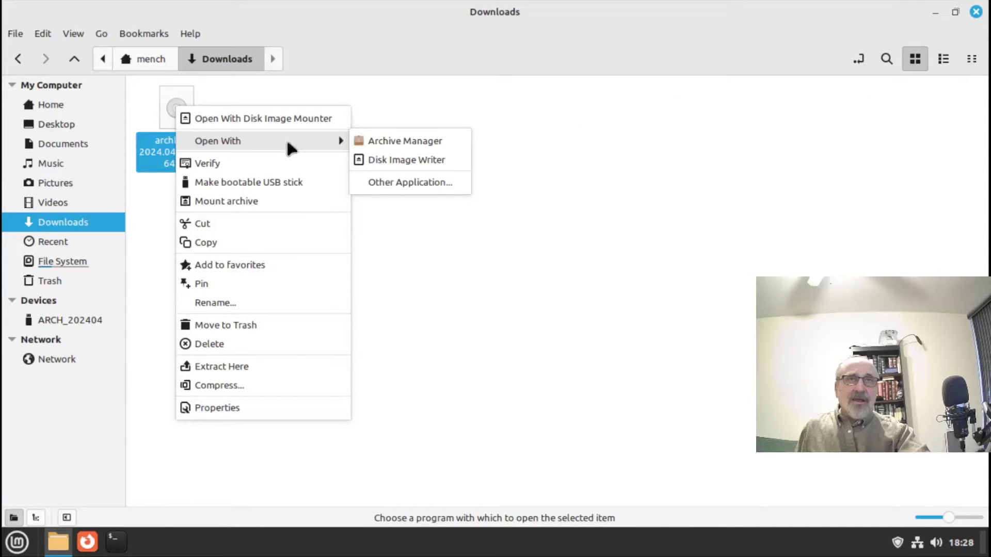
click(580, 137)
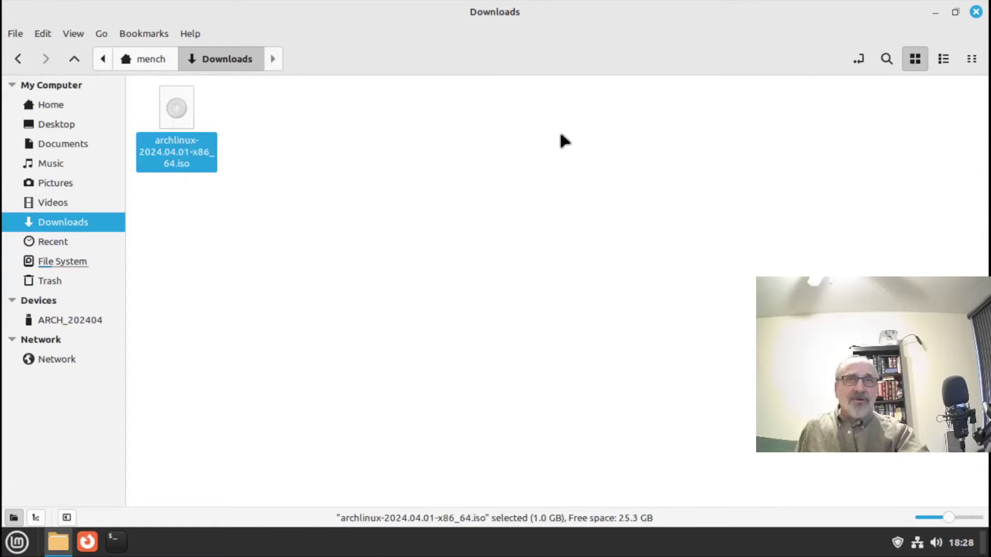
right_click(183, 150)
mouse_move(253, 175)
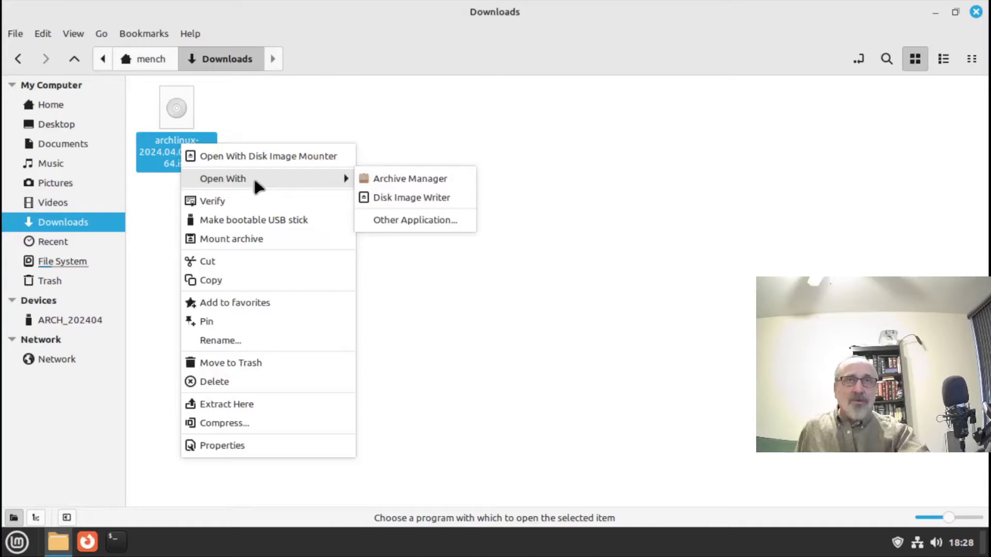
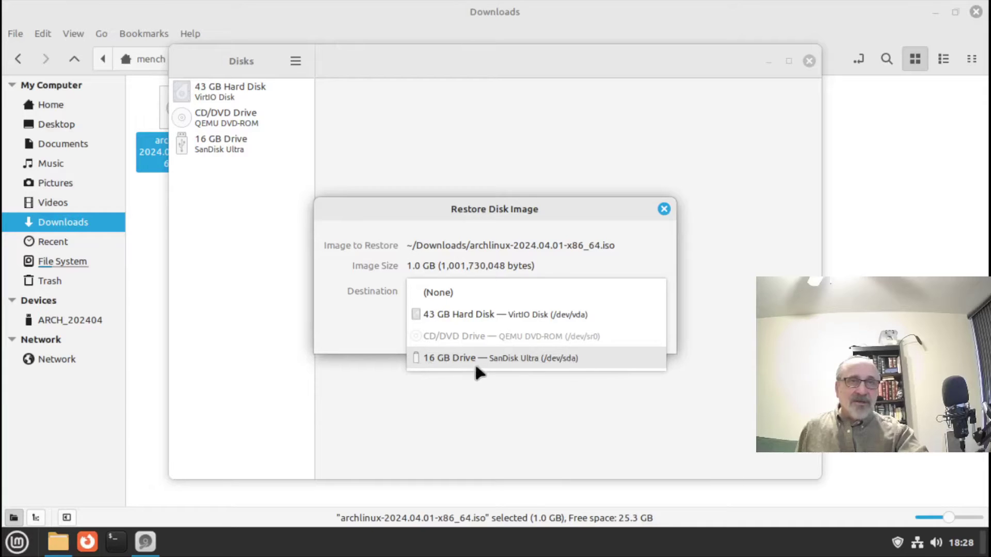
- Restore the disk image to the 16 GB SanDisk Ultra drive (/dev/sda), authenticating with the account password
click(575, 362)
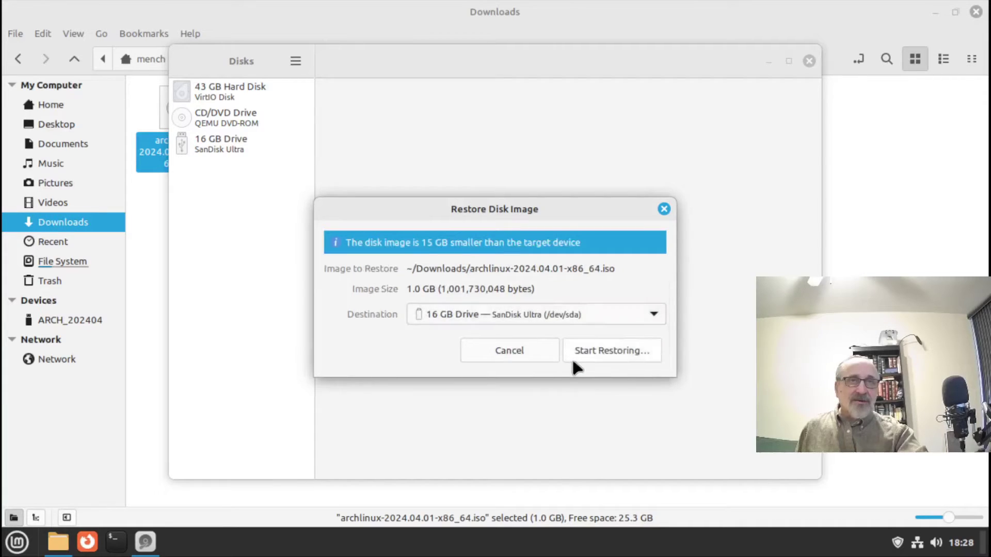
click(613, 349)
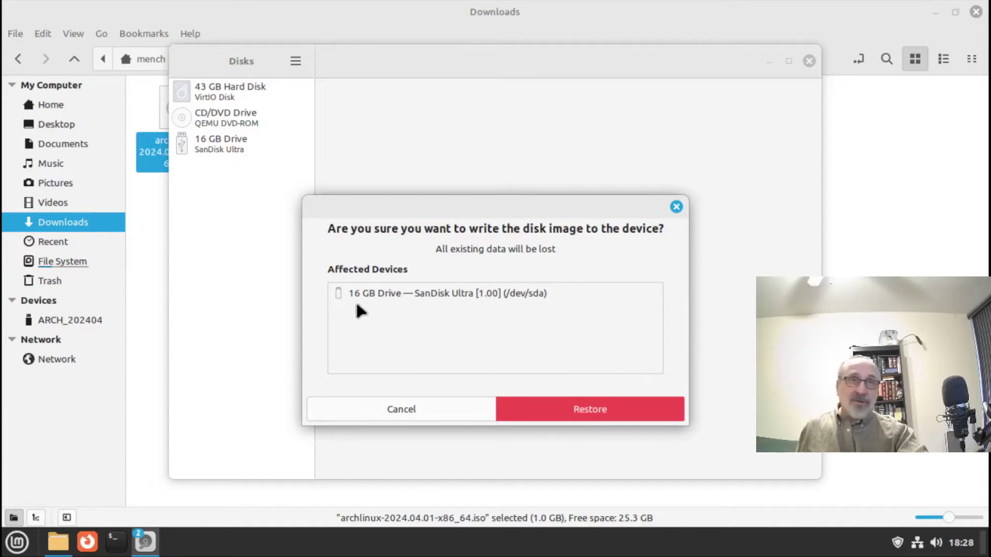
click(590, 411)
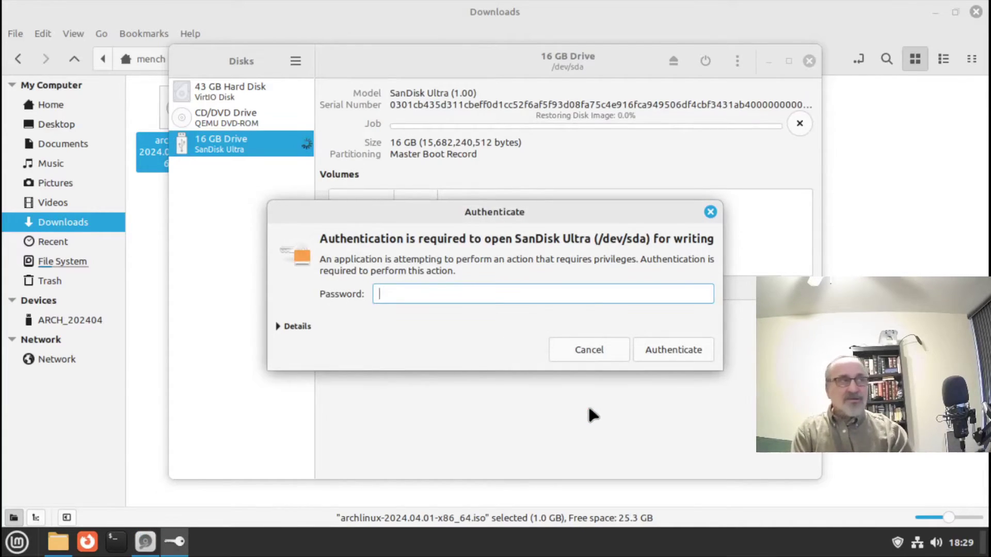
text(••)
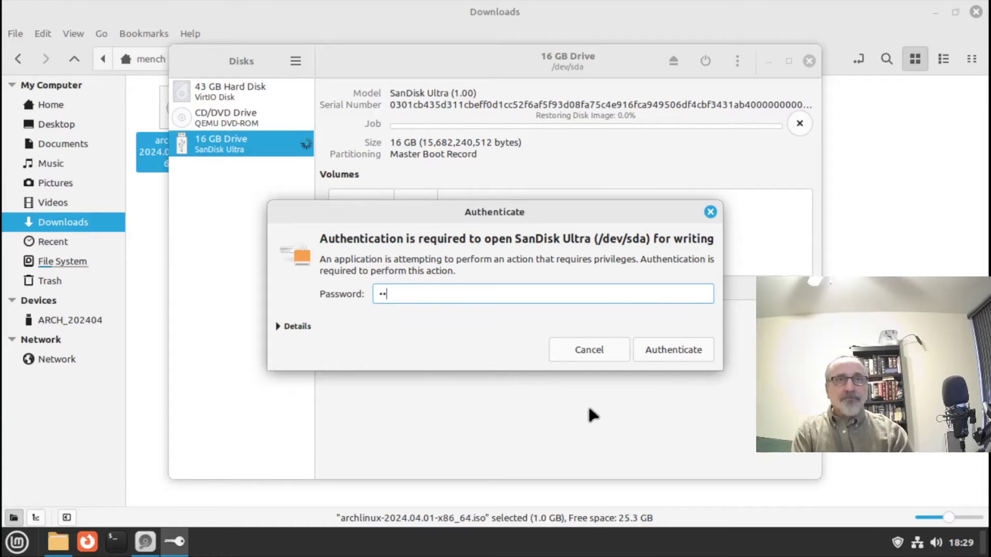
key(Return)
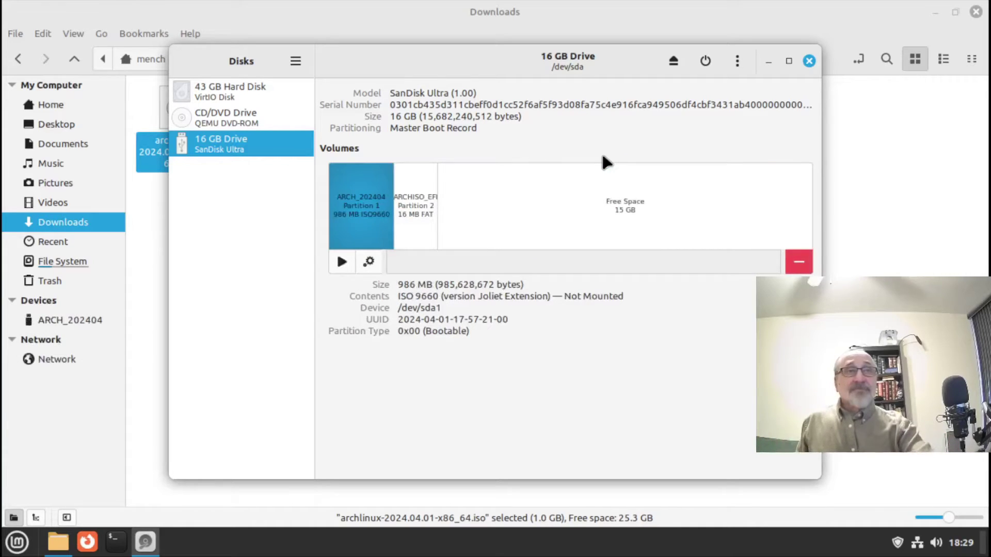
- Close the Disks window and the file manager showing the Downloads folder
click(807, 61)
click(348, 176)
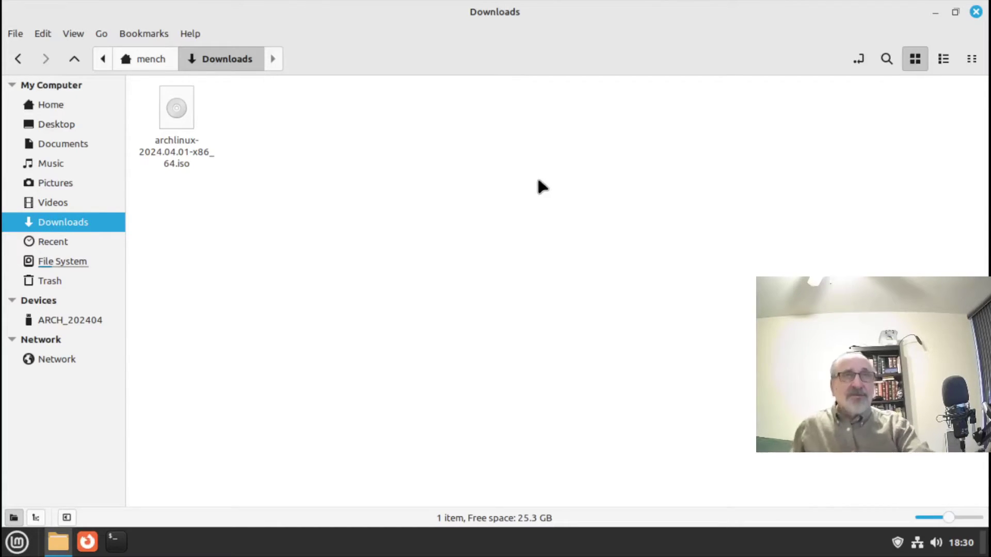
click(975, 12)
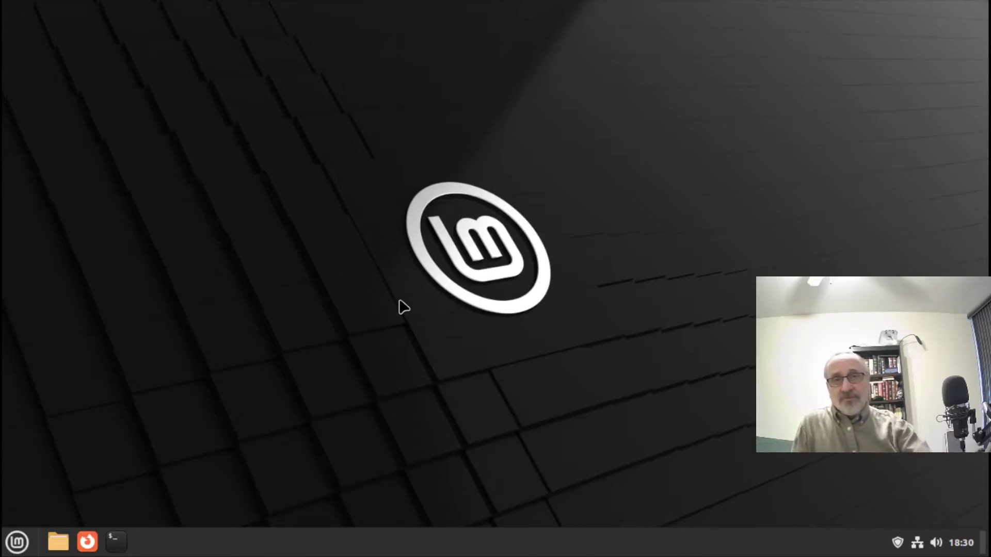
- Open a maximized terminal window and list the block devices with lsblk
click(120, 548)
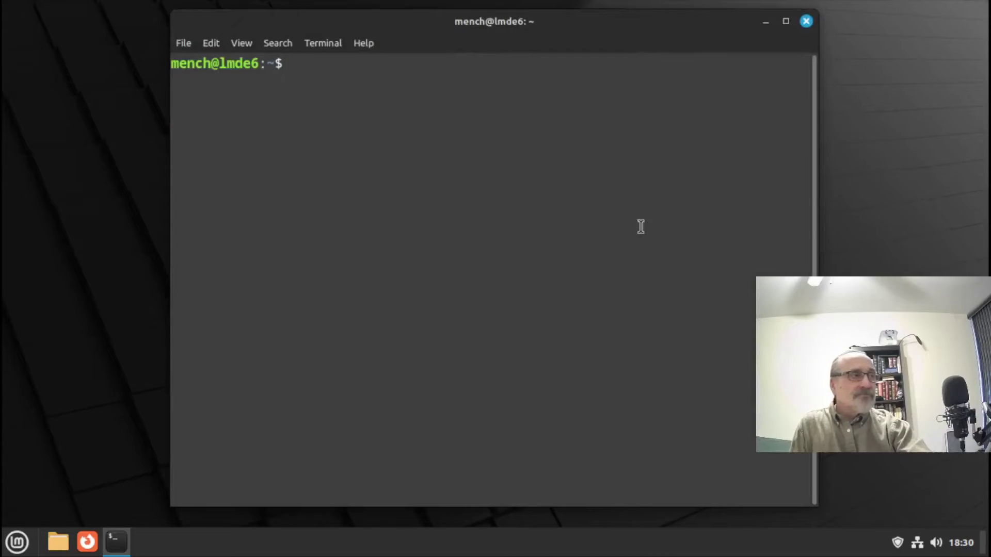
click(786, 21)
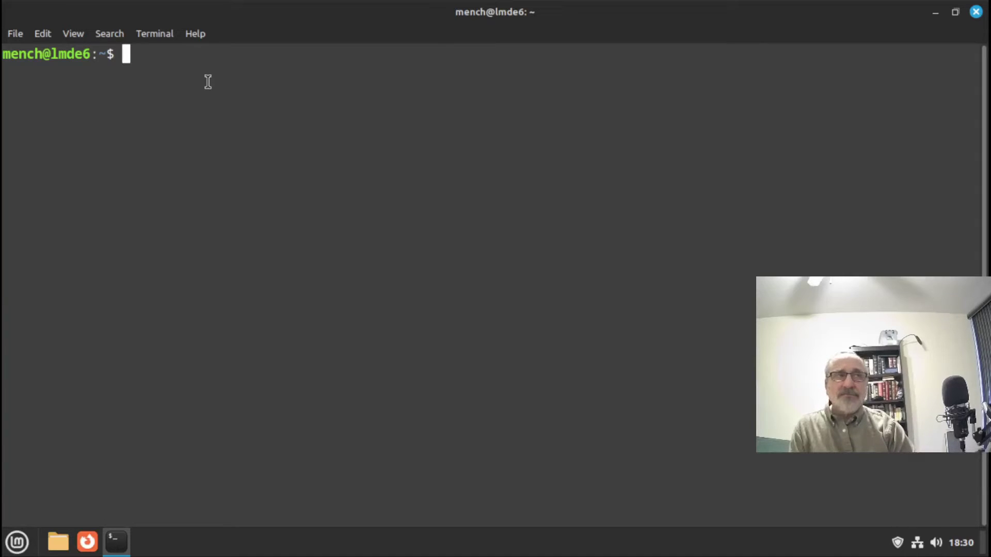
text(lsblk)
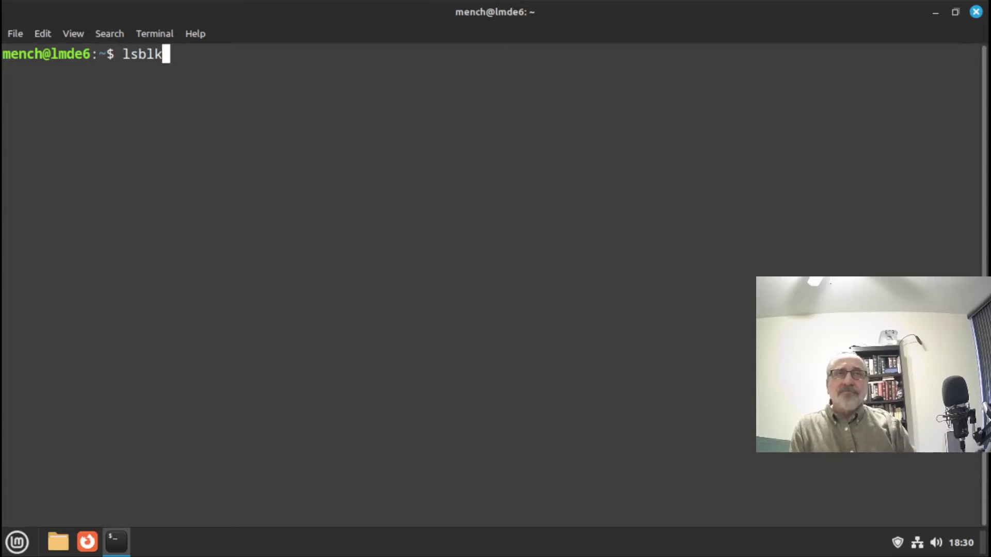
key(Return)
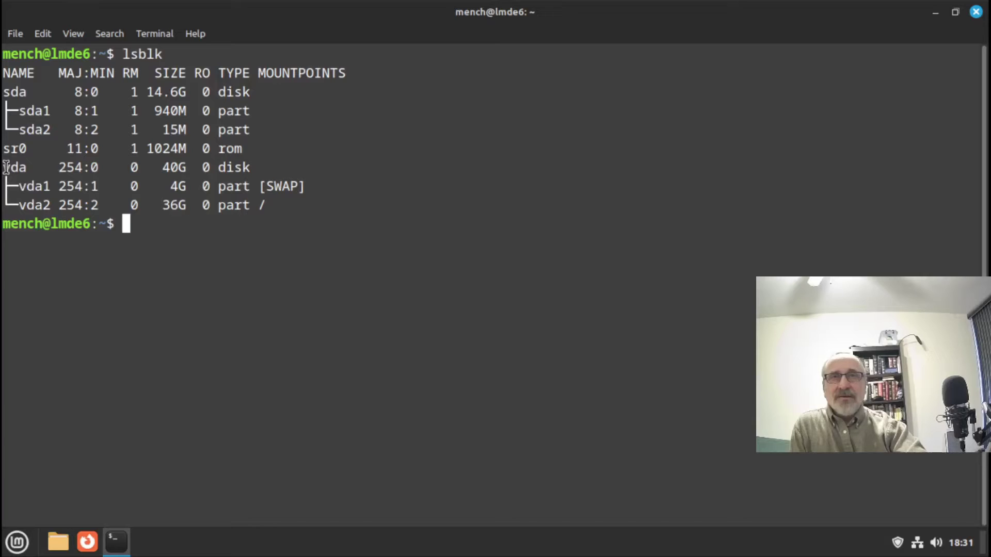
- Examine the vda and sda rows of the lsblk output to tell the system disk from the USB stick
drag(6, 168, 269, 170)
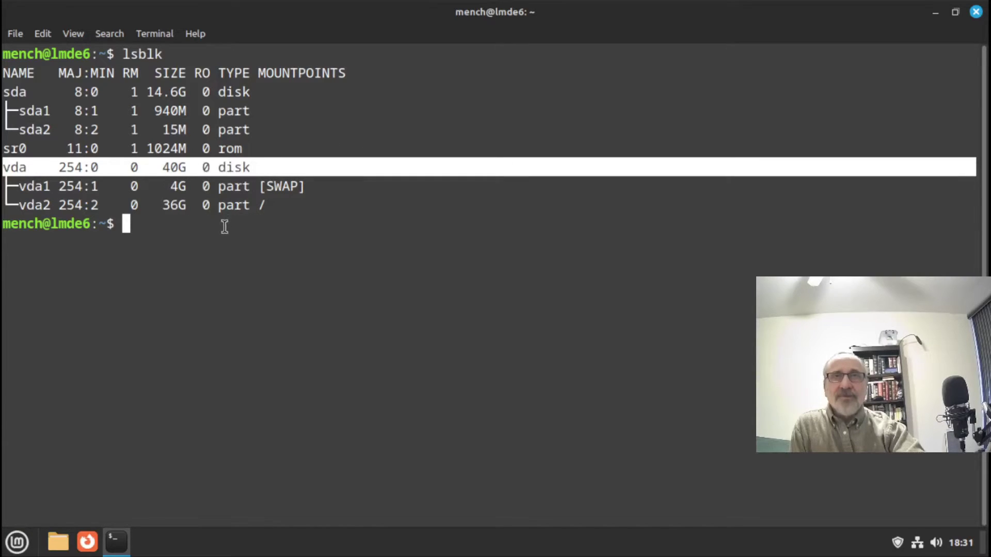
click(223, 245)
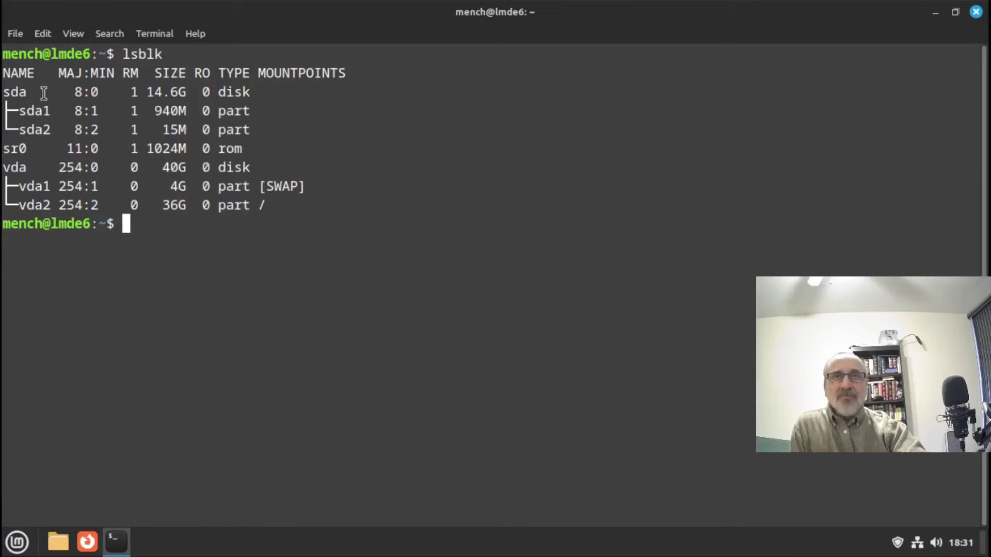
drag(11, 93, 282, 109)
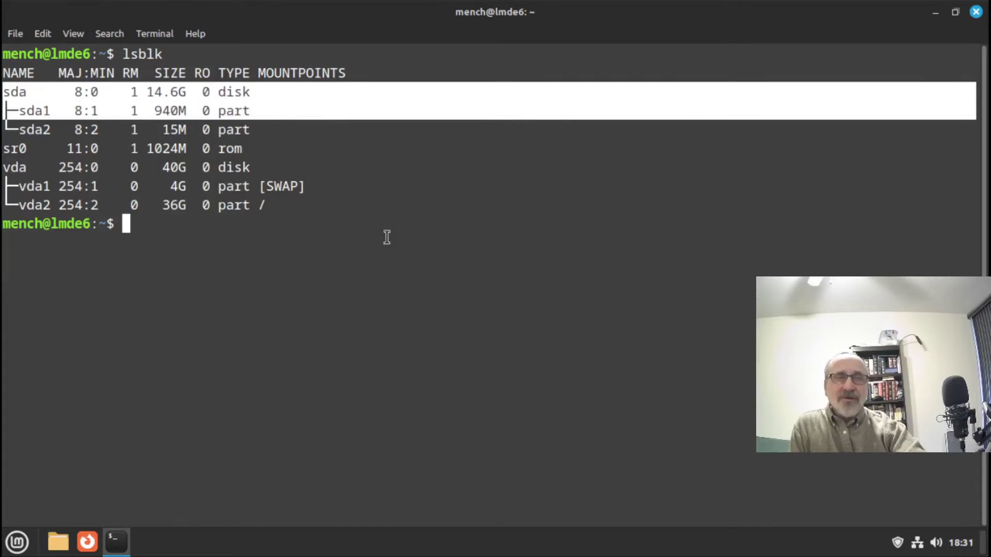
click(390, 240)
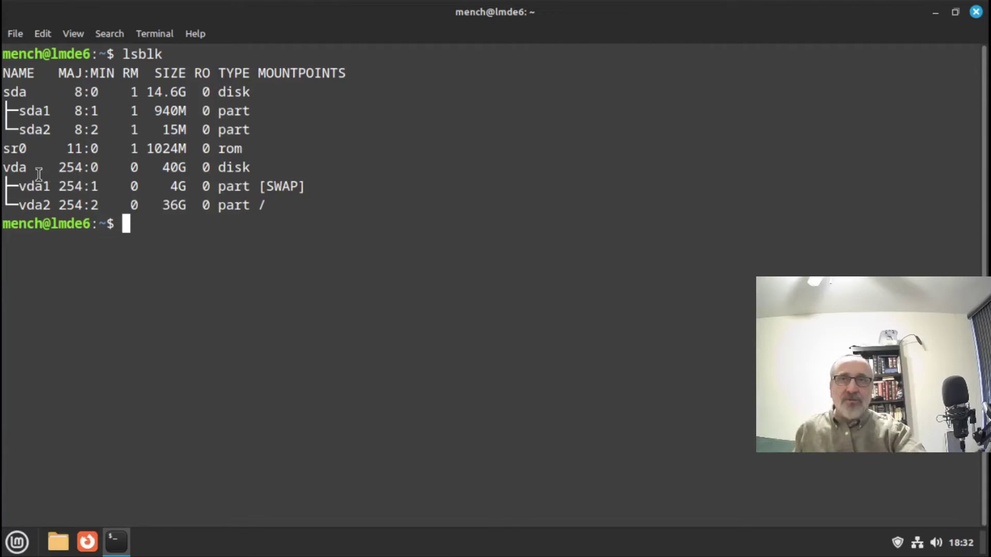
drag(2, 165, 283, 162)
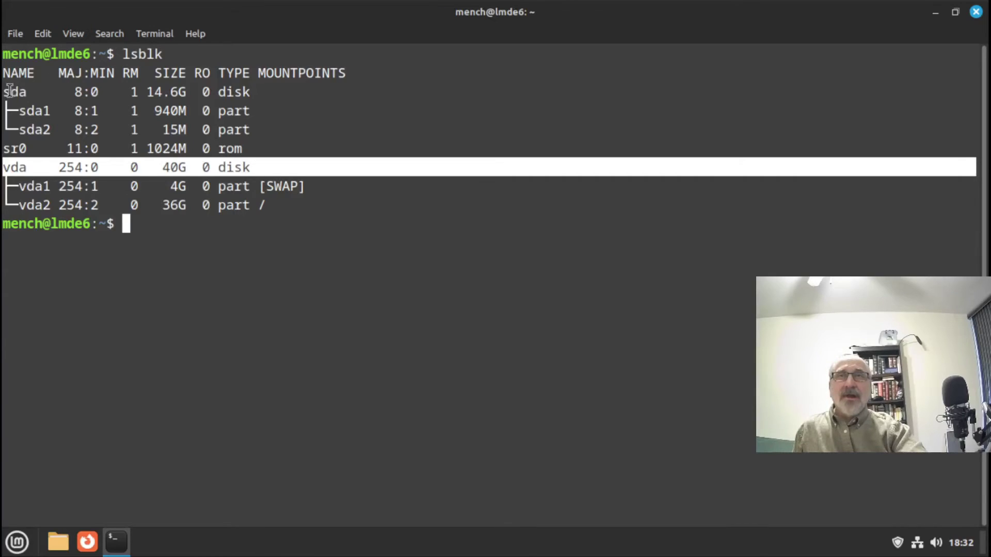
drag(23, 90, 262, 101)
click(159, 265)
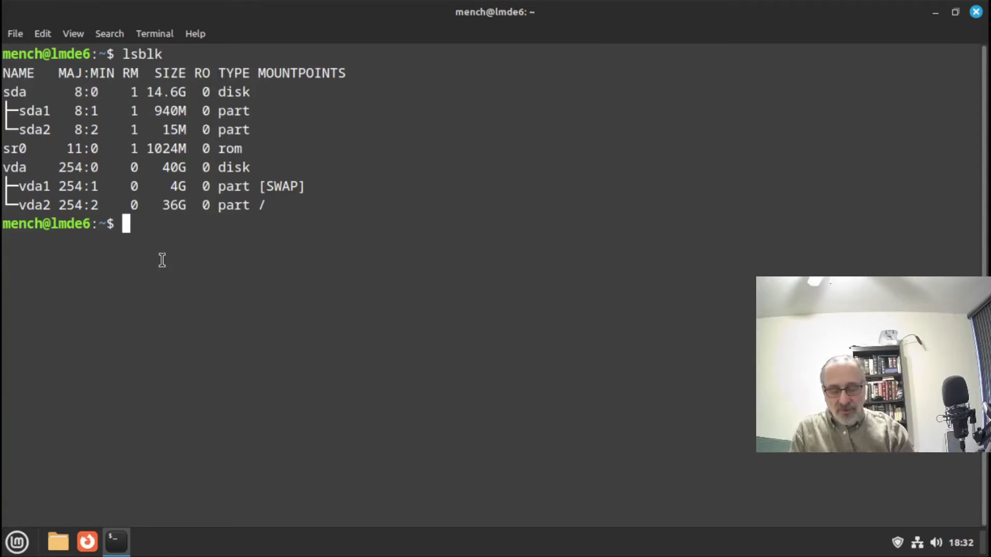
- Change to the Downloads directory and list its files with ls
text(cd down)
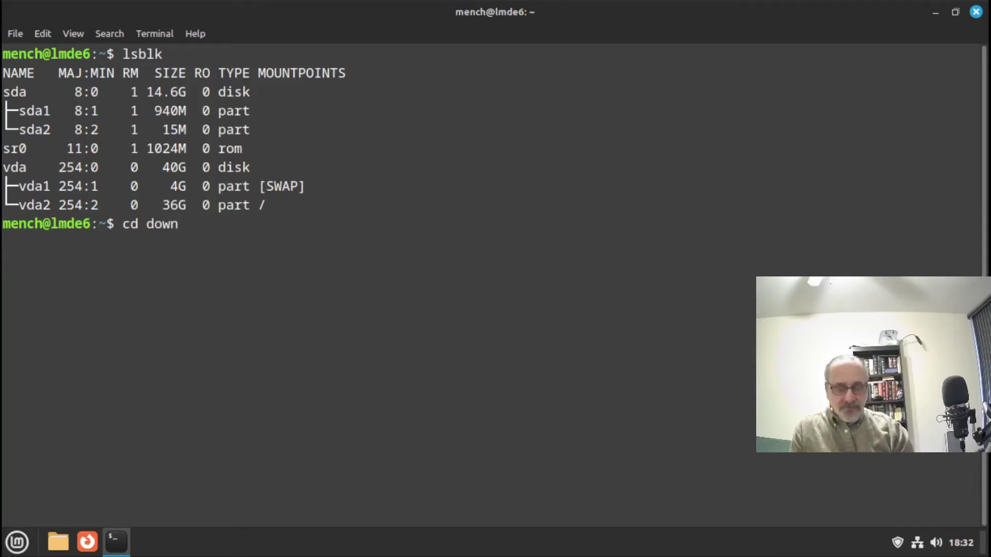
key(Tab)
key(Return)
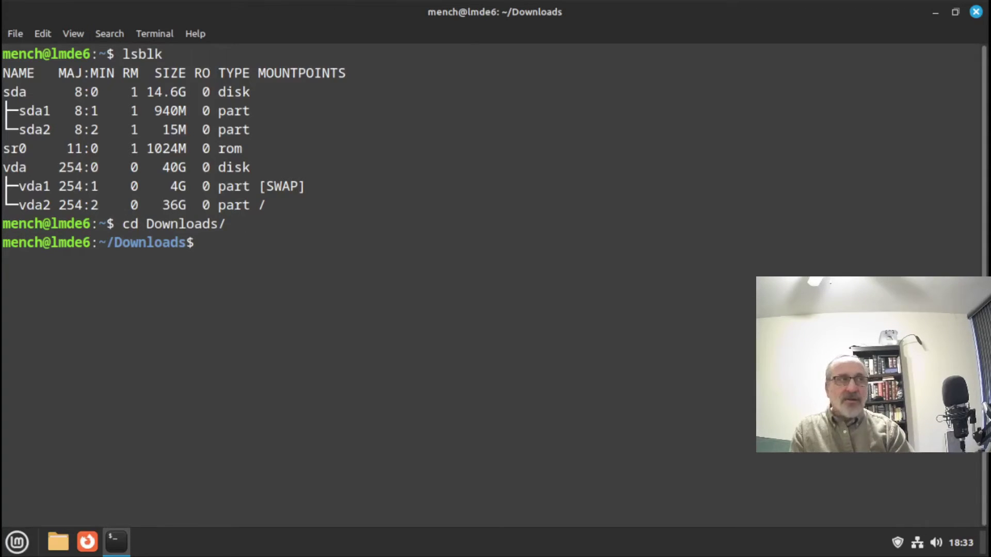
text(ls)
key(Return)
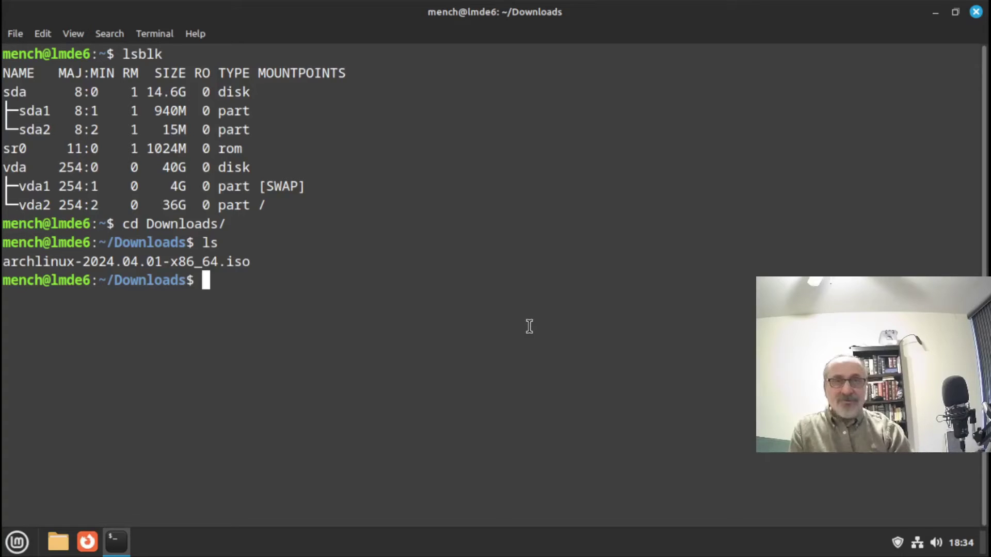
- Switch to the root user with su, entering the root password, and clear the terminal screen
text(su)
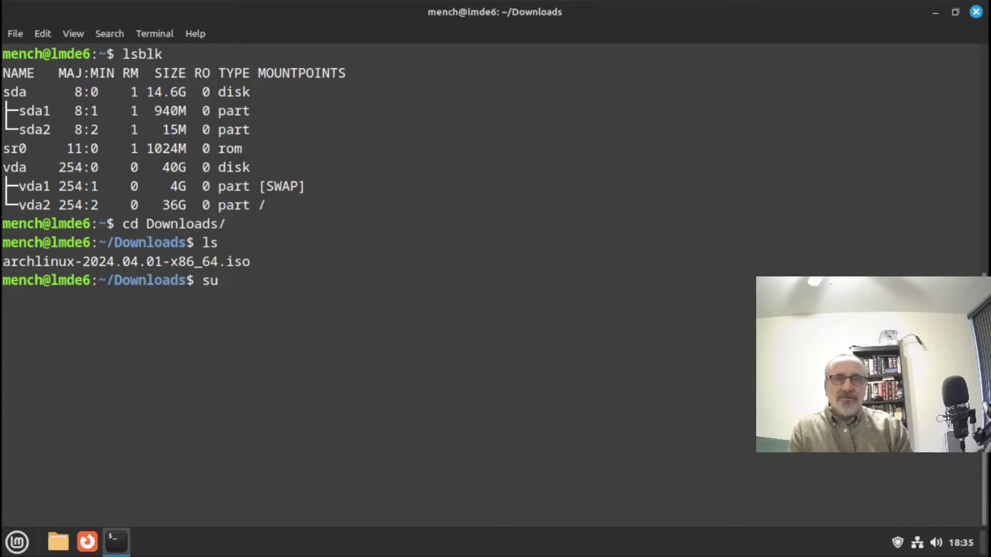
key(Return)
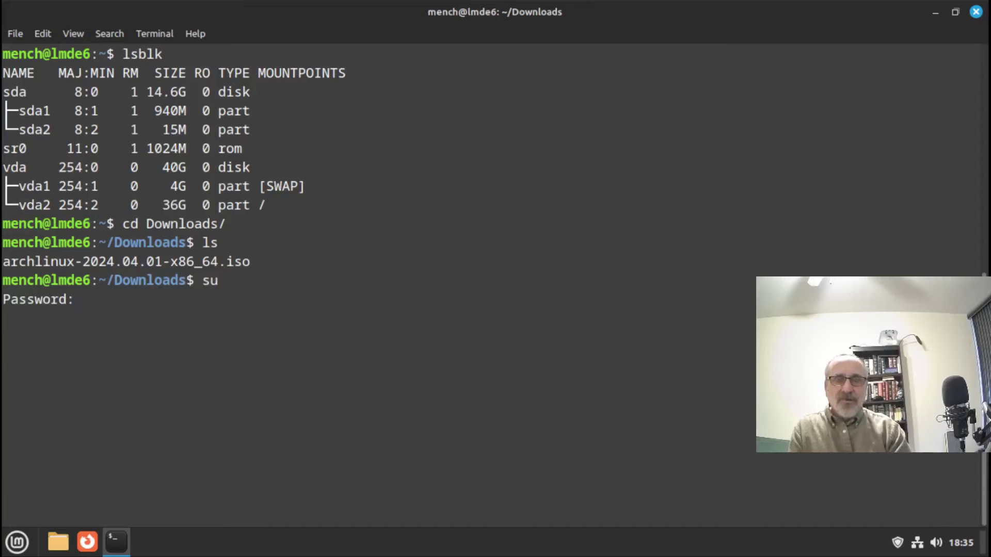
key(Return)
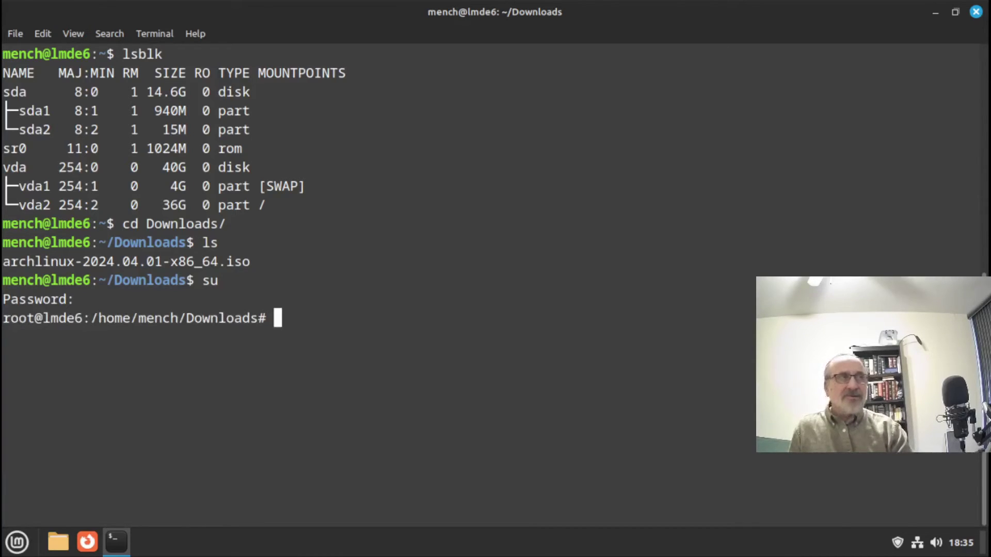
key(ctrl+l)
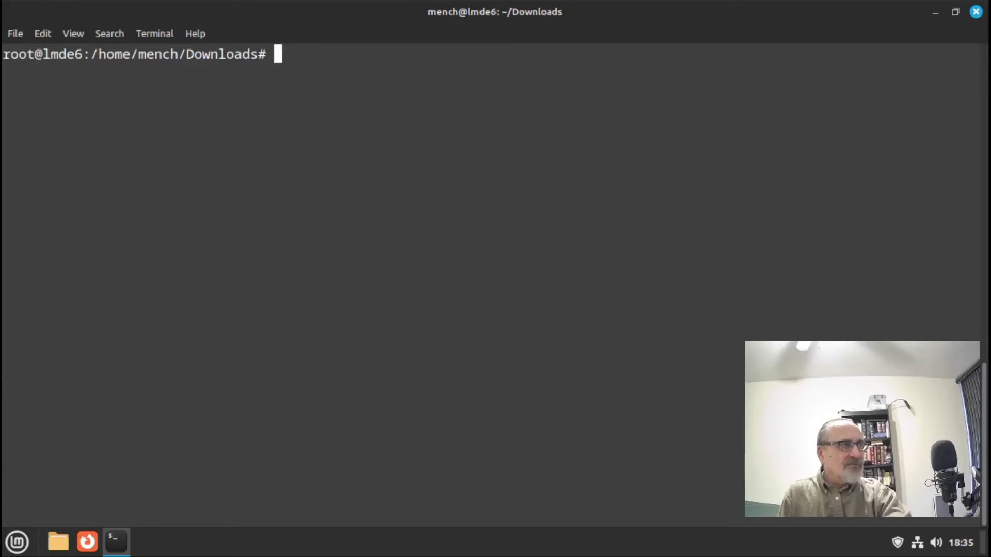
- List the folder's files and write the image to the USB stick with cat archlinux-2024.04.01-x86_64.iso > /dev/sda
text(ls)
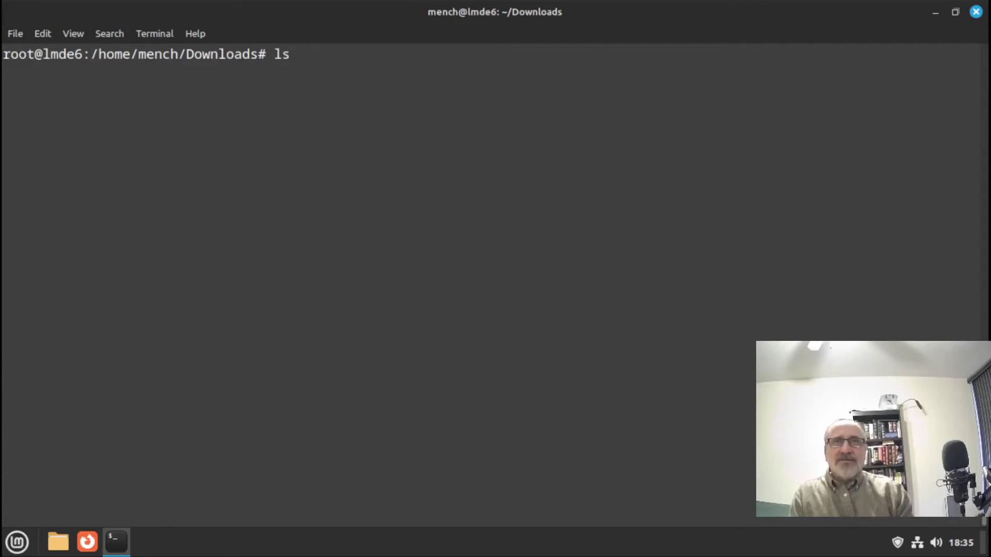
key(Return)
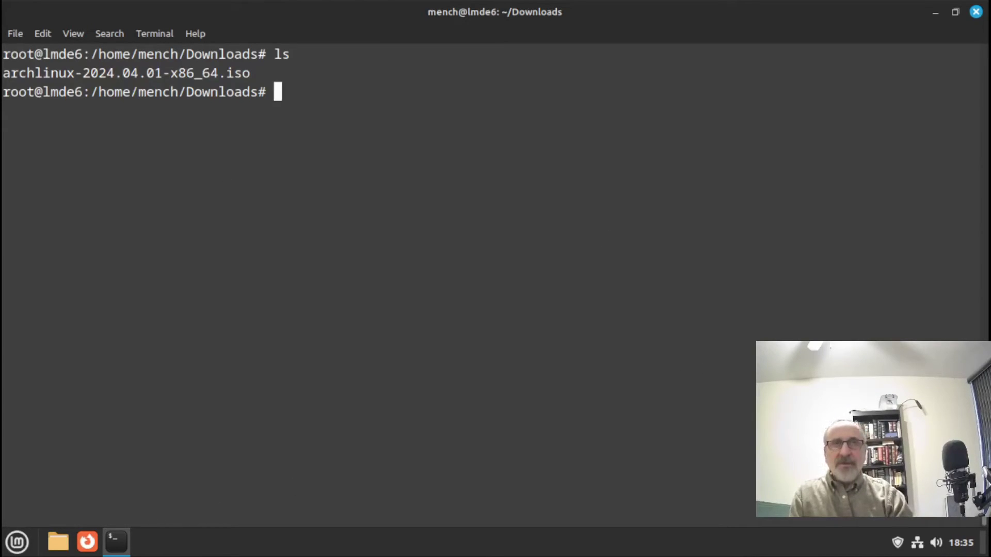
text(cat arch)
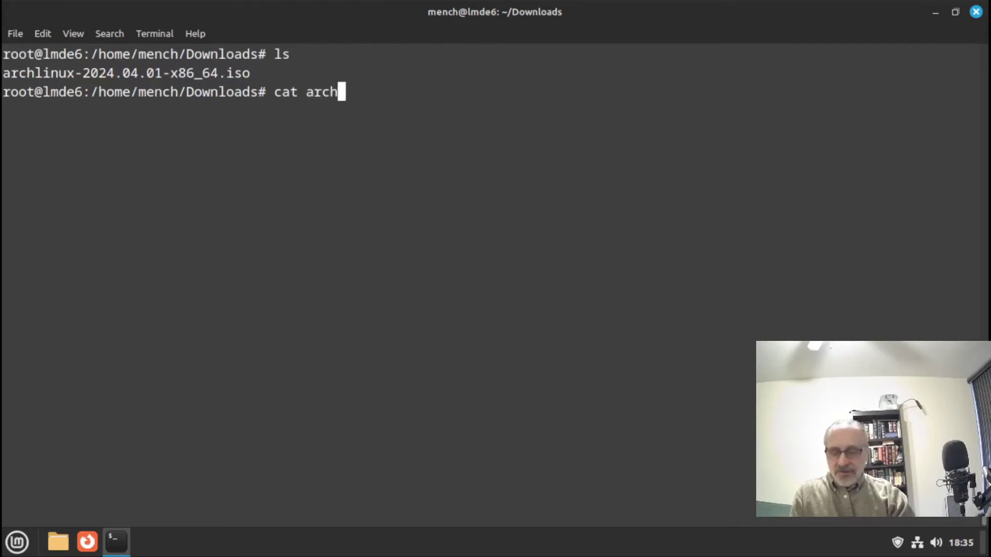
key(Tab)
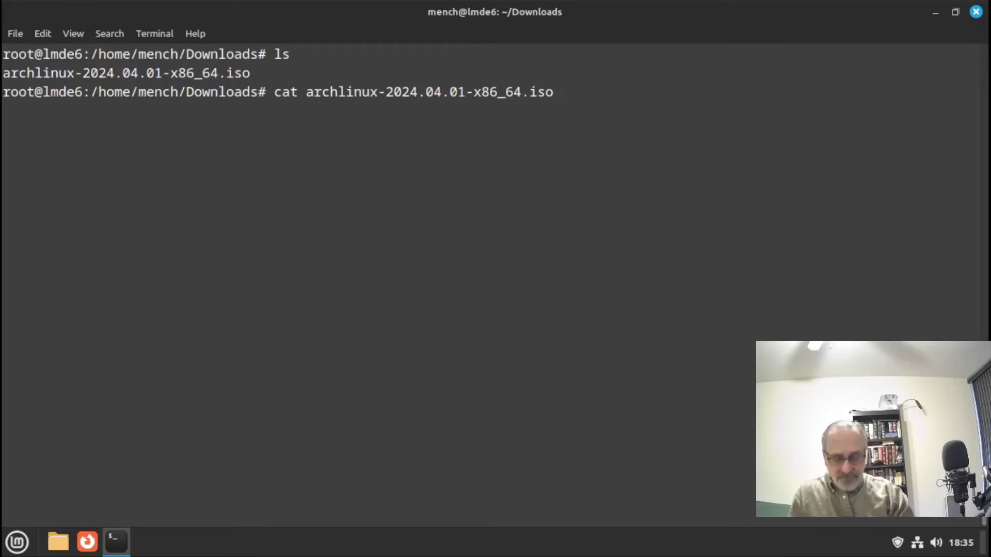
text(>)
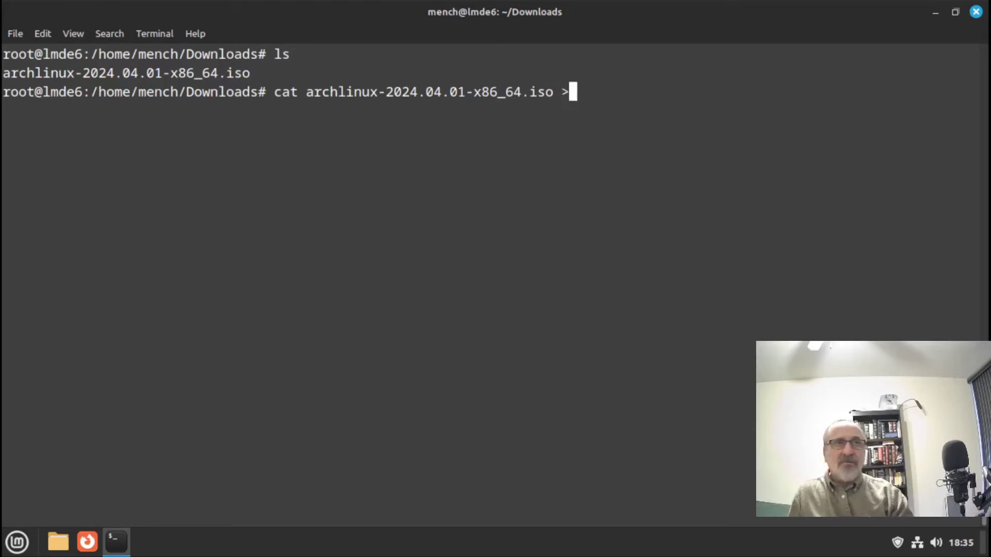
text( /dev/sd)
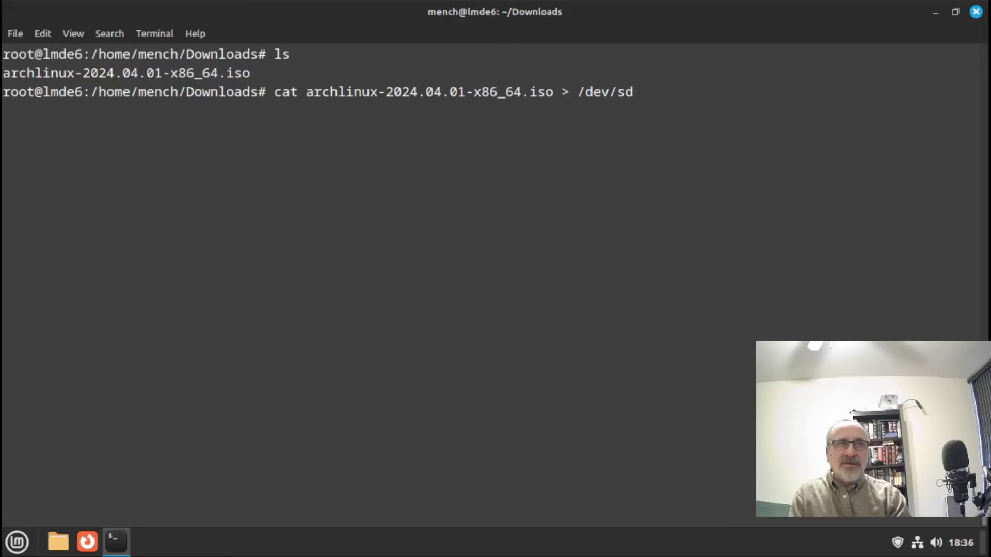
text(a)
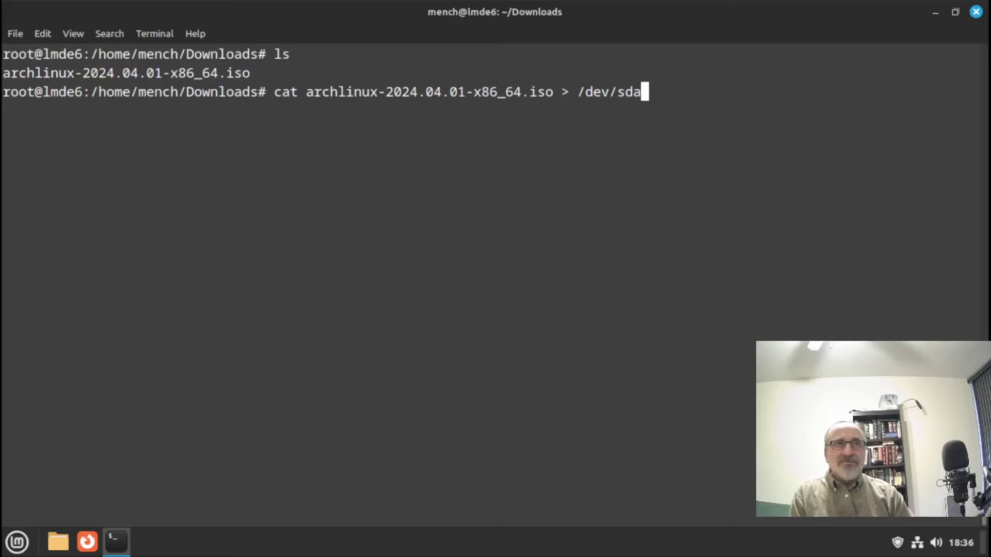
key(Return)
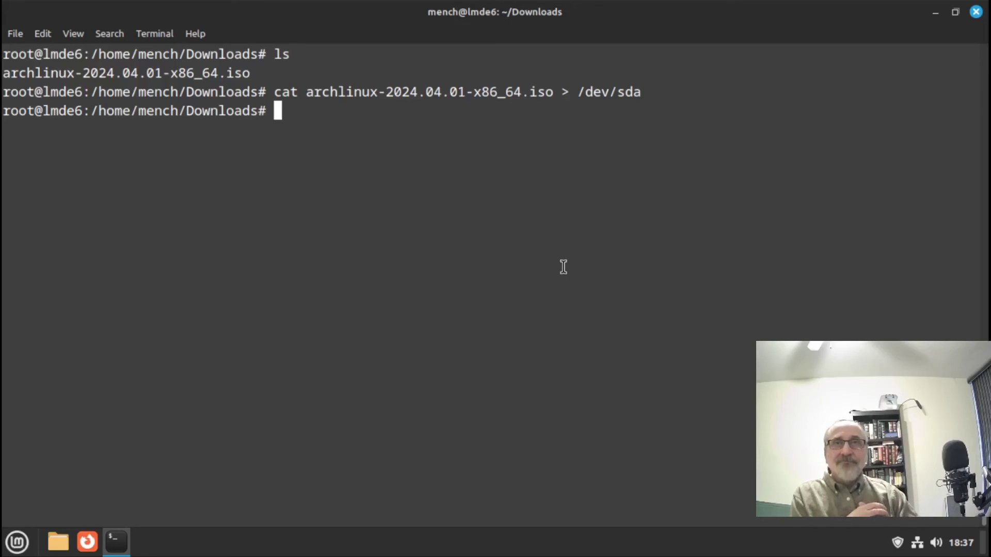
- Open the ARCH_202404 device in the file manager to check the files written to the USB stick
click(59, 543)
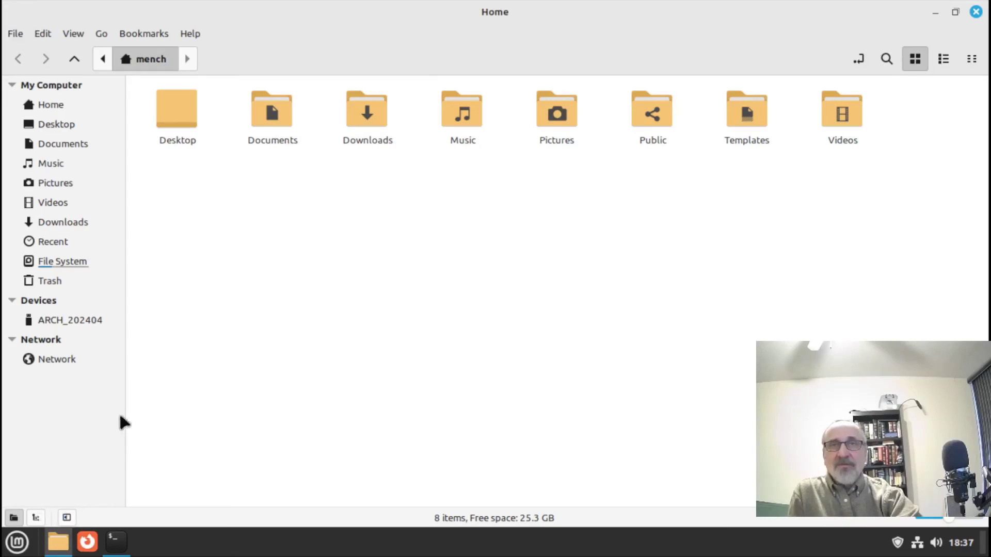
click(68, 320)
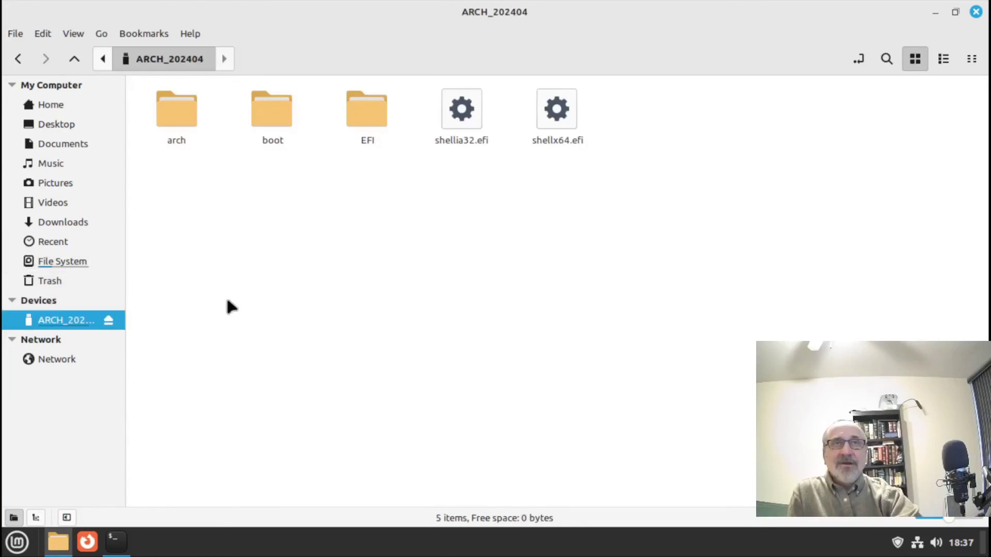